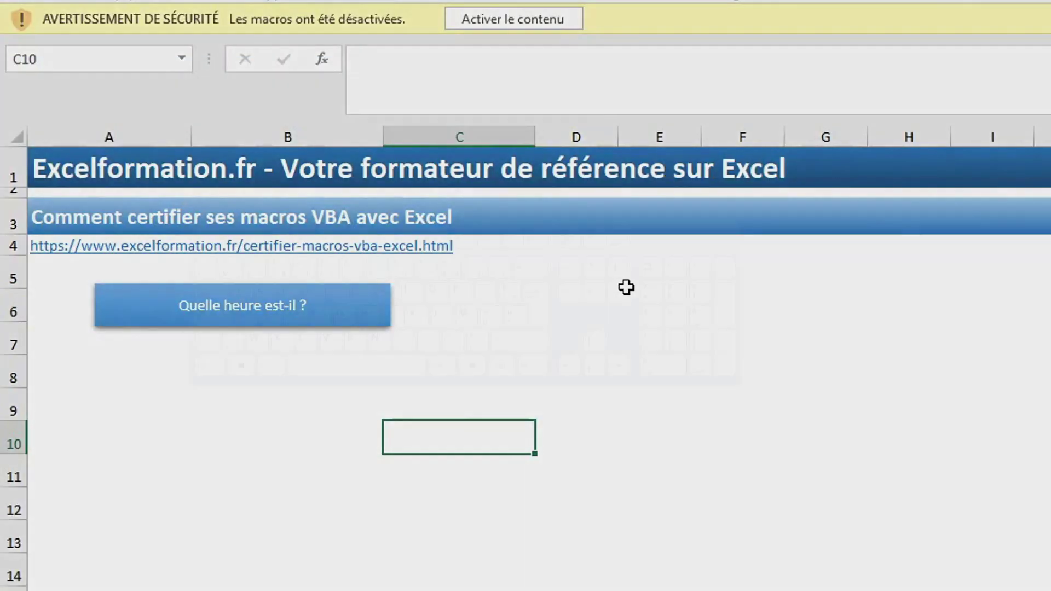
# Step: Open the VBA editor and display the ThisWorkbook code of the "Certifier macro VBA" project
pyautogui.hotkey('alt', 'F11')
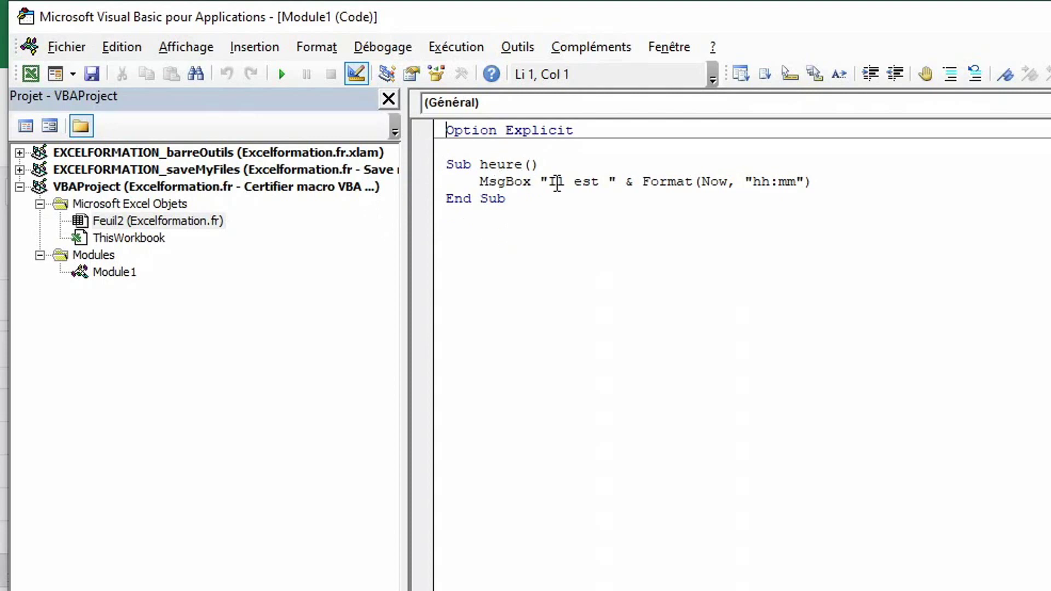
pyautogui.click(147, 237)
pyautogui.click(147, 237)
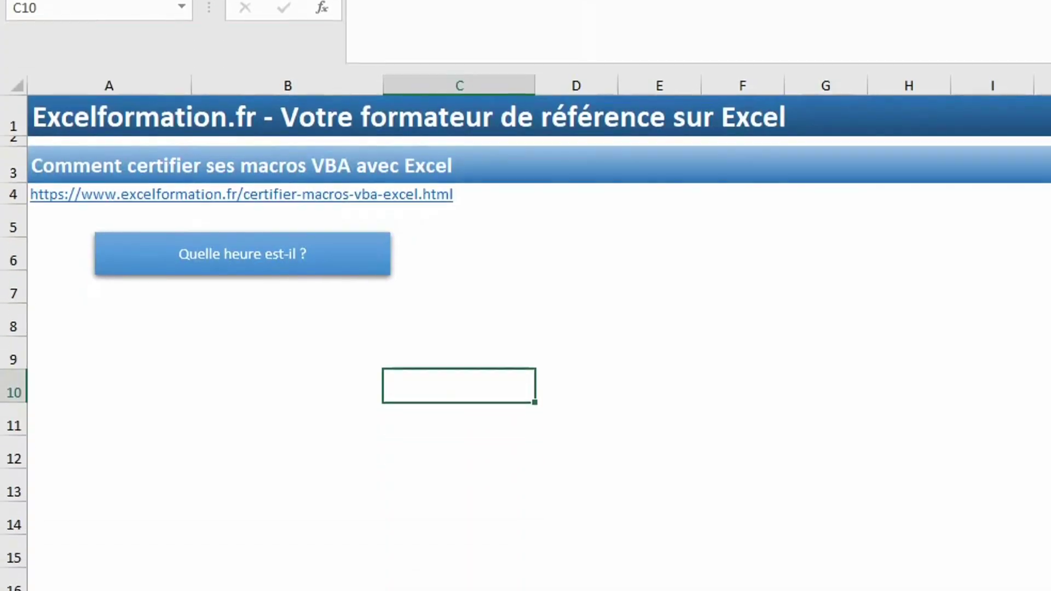
# Step: Set the Trust Center macro settings to disable all macros except digitally signed ones
pyautogui.click(24, 60)
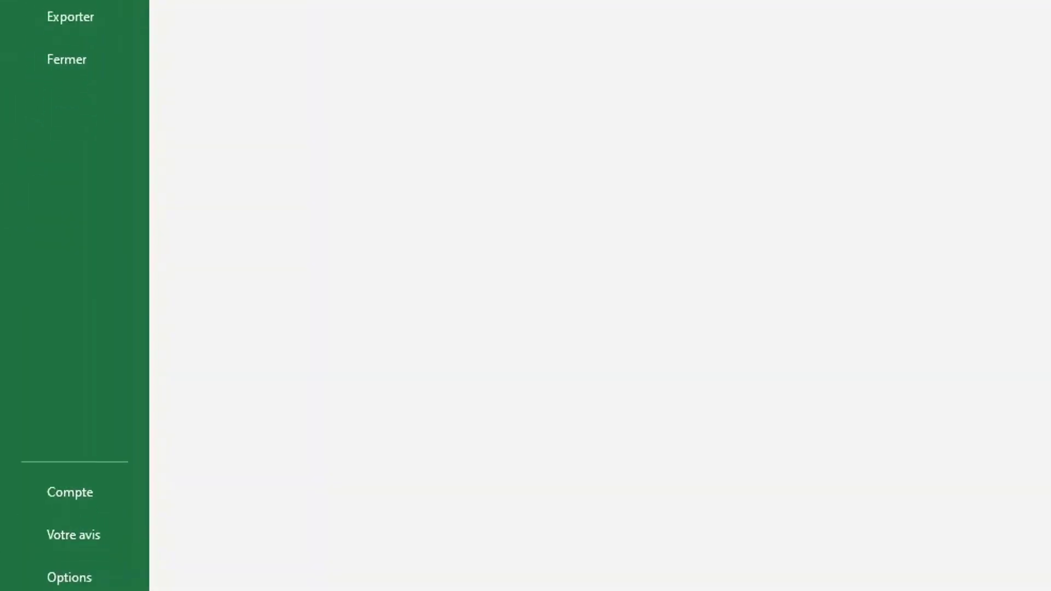
pyautogui.click(66, 578)
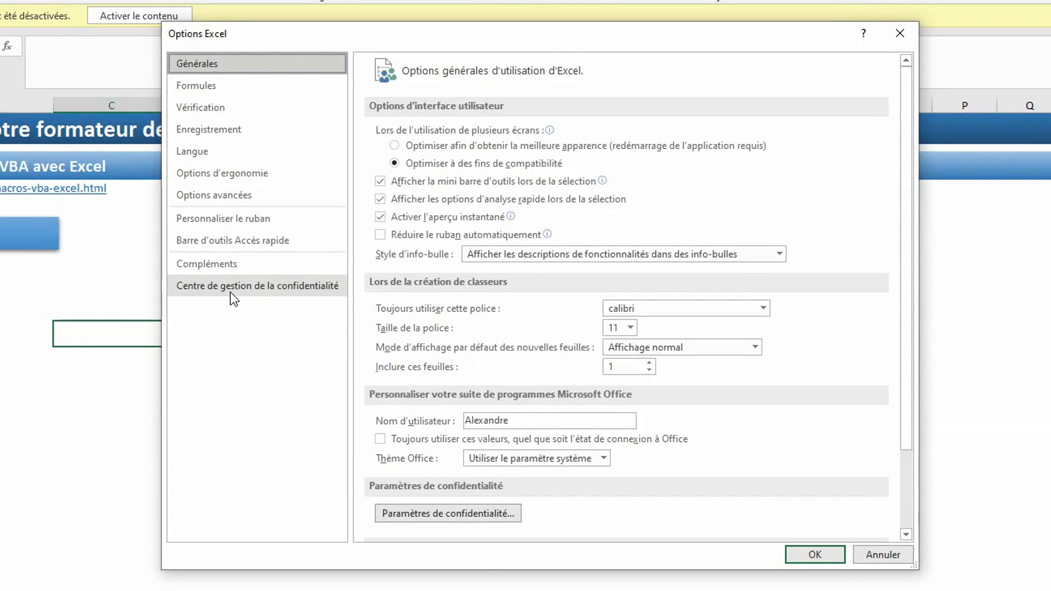
pyautogui.click(234, 300)
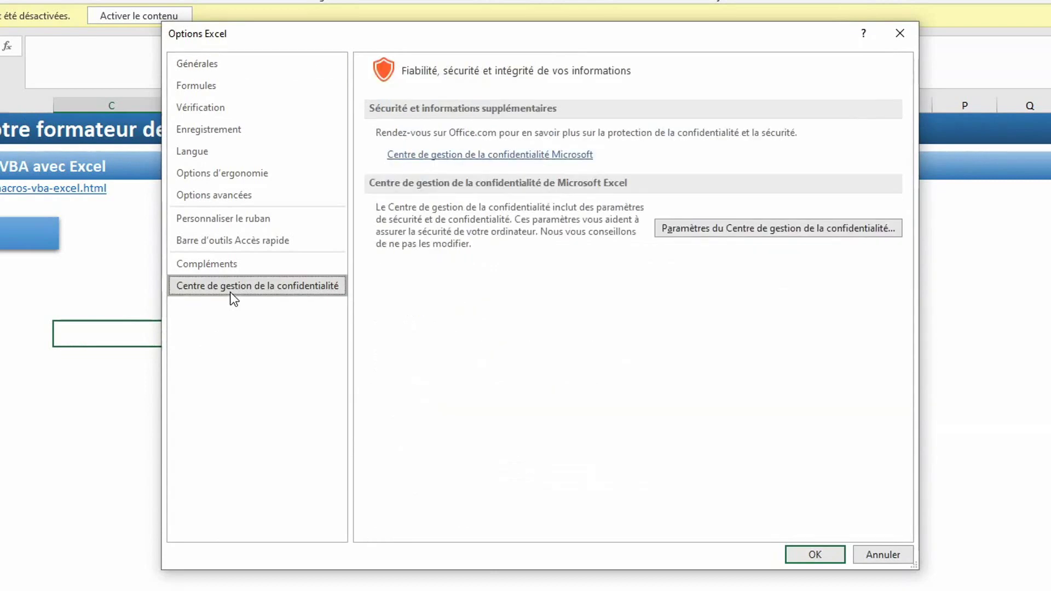
pyautogui.click(695, 240)
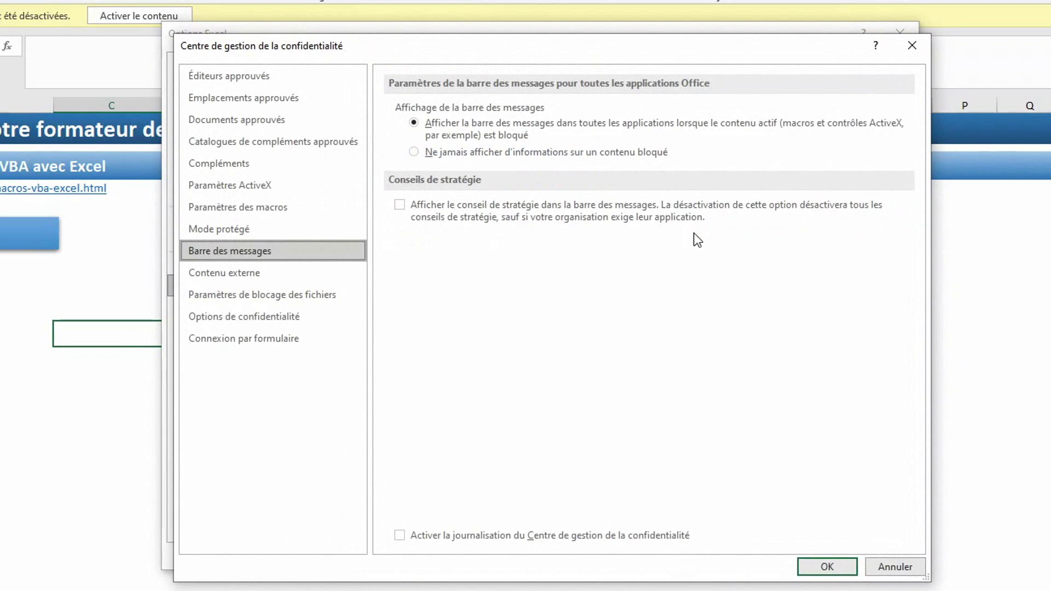
pyautogui.click(304, 207)
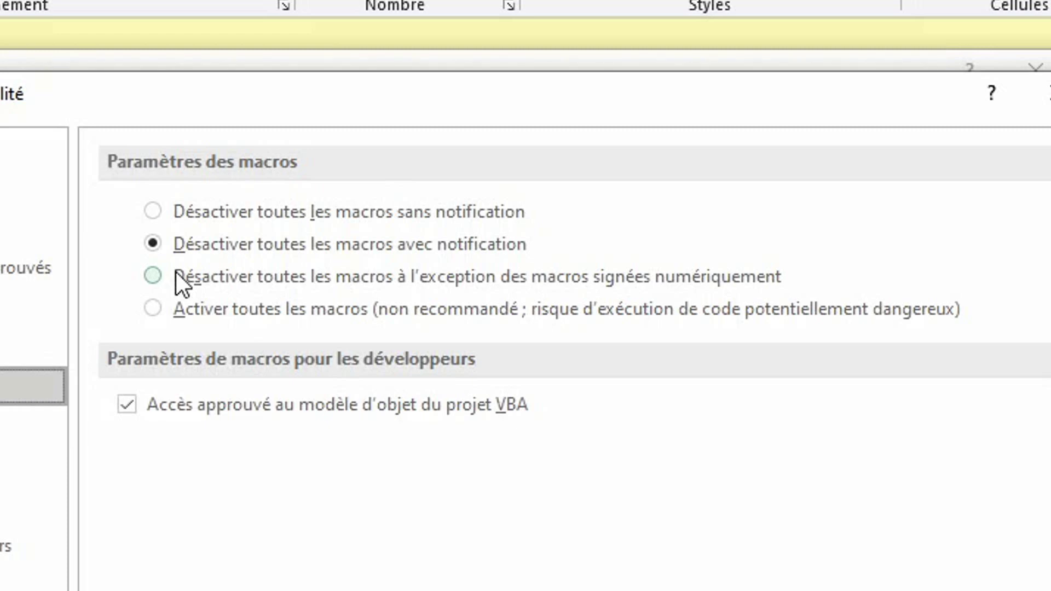
pyautogui.click(176, 314)
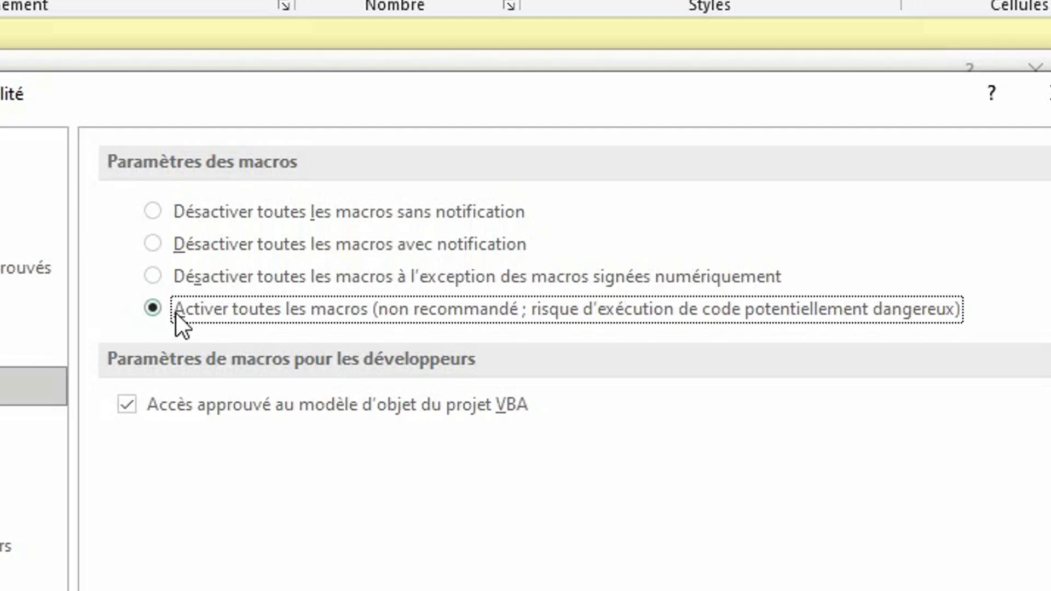
pyautogui.click(195, 280)
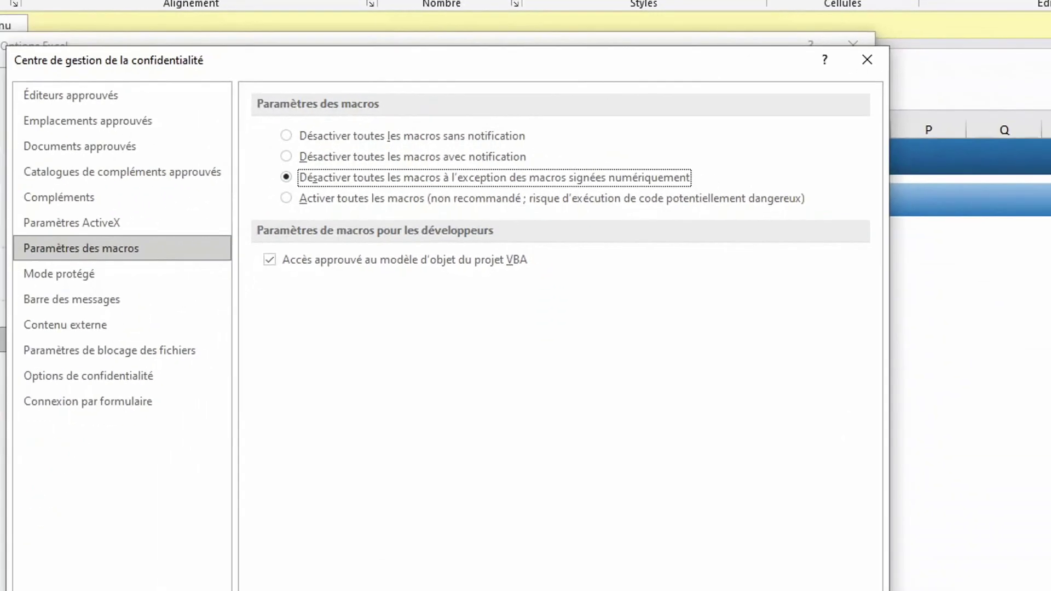
pyautogui.click(728, 562)
pyautogui.click(723, 550)
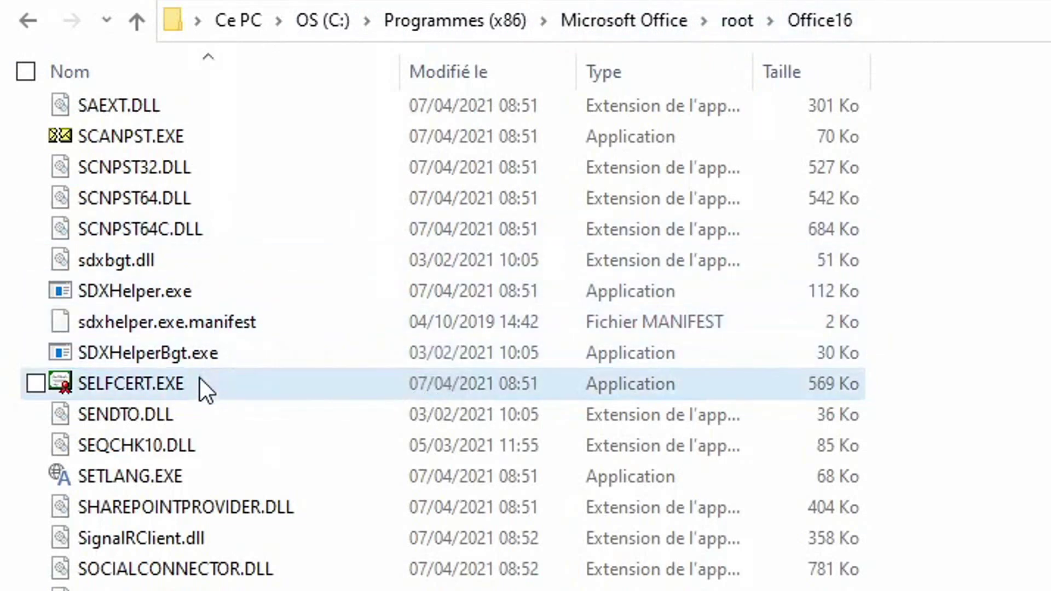
# Step: Create a self-signed digital certificate named excelformation.fr by running SELFCERT.EXE from the Office16 folder
pyautogui.moveTo(199, 386)
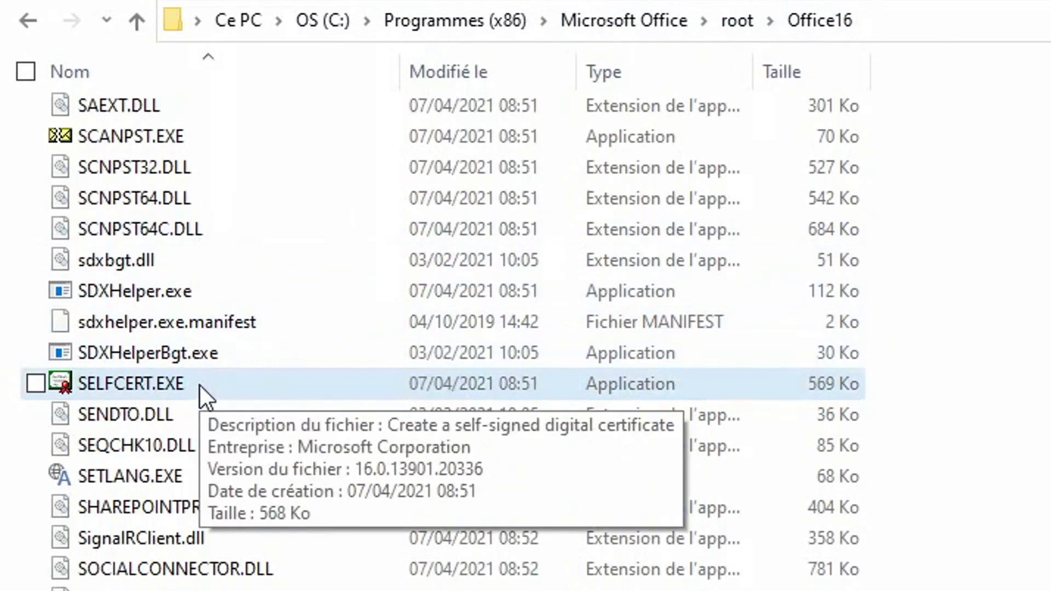
pyautogui.click(199, 385)
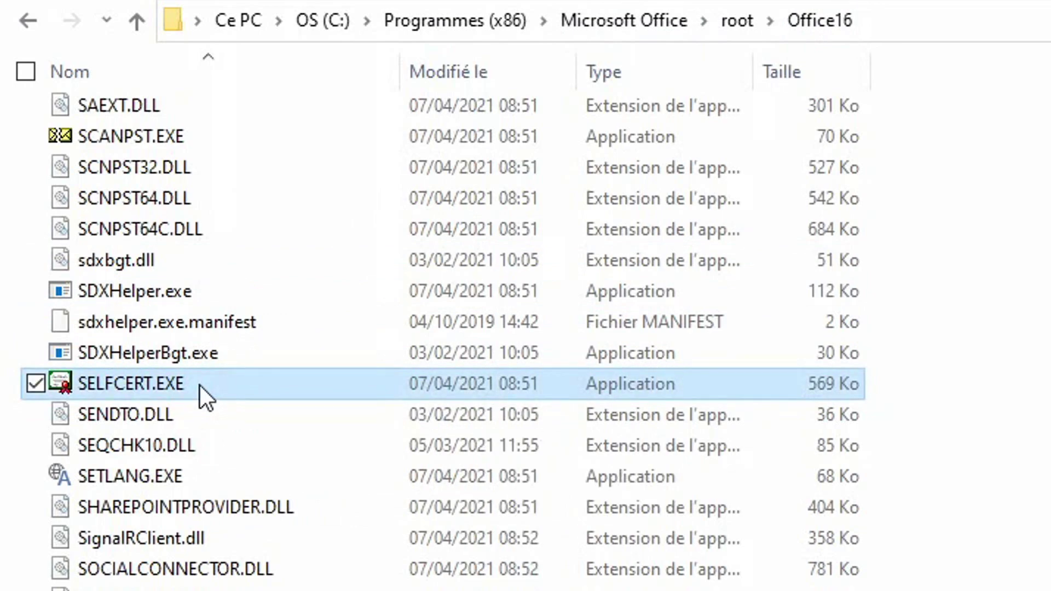
pyautogui.doubleClick(200, 385)
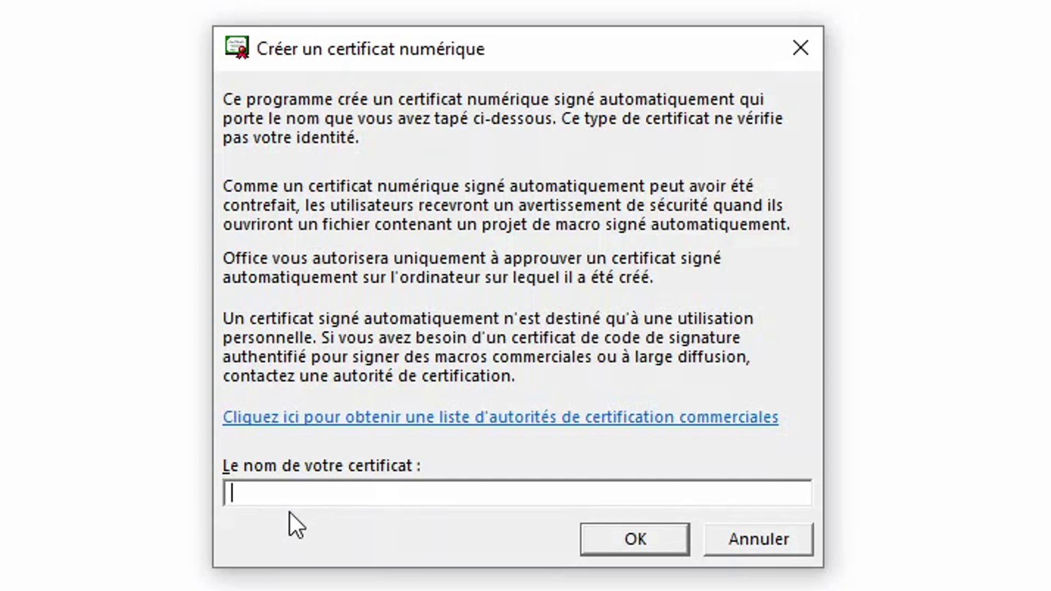
pyautogui.write('excelformation.fr')
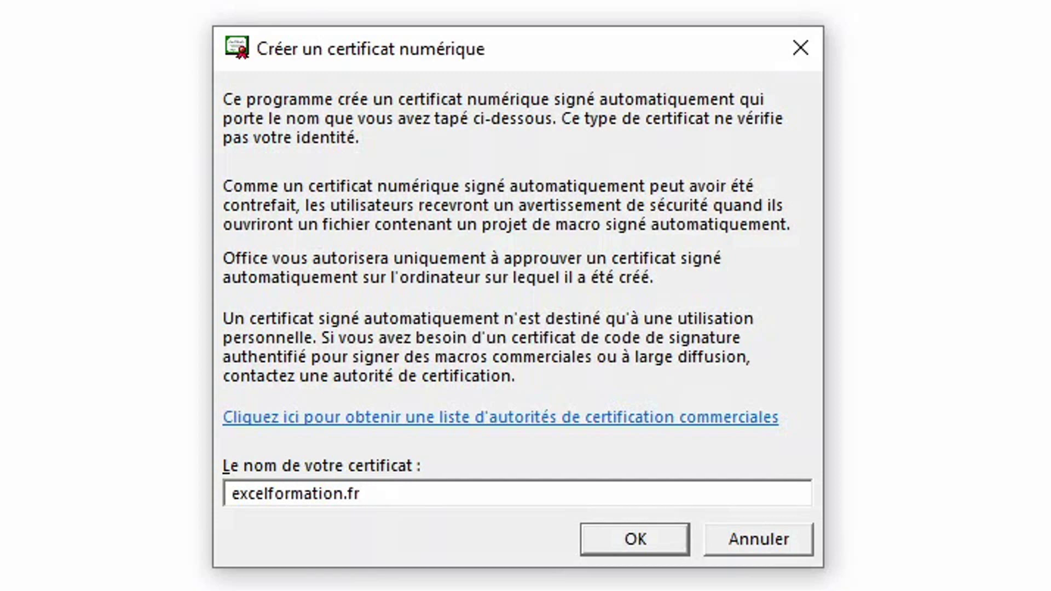
pyautogui.click(659, 538)
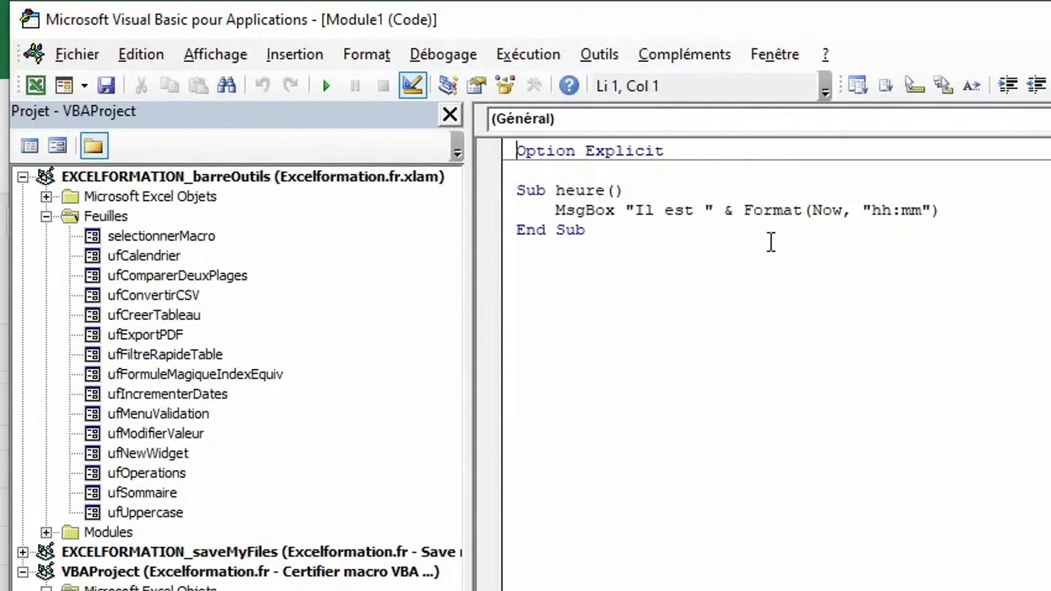
# Step: Digitally sign the workbook's VBA project with the excelformation.fr certificate
pyautogui.click(604, 55)
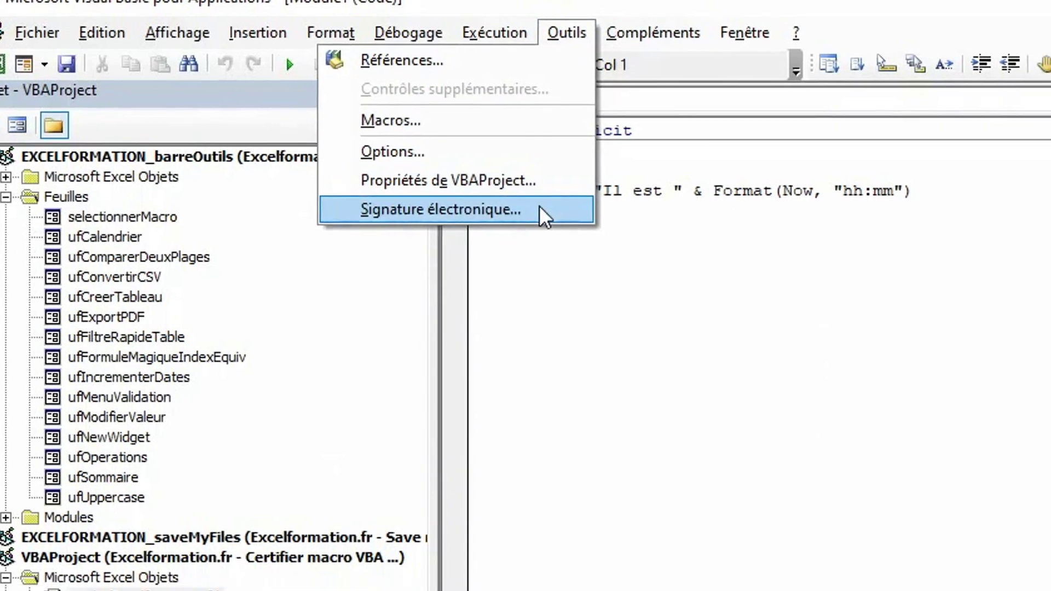
pyautogui.click(573, 224)
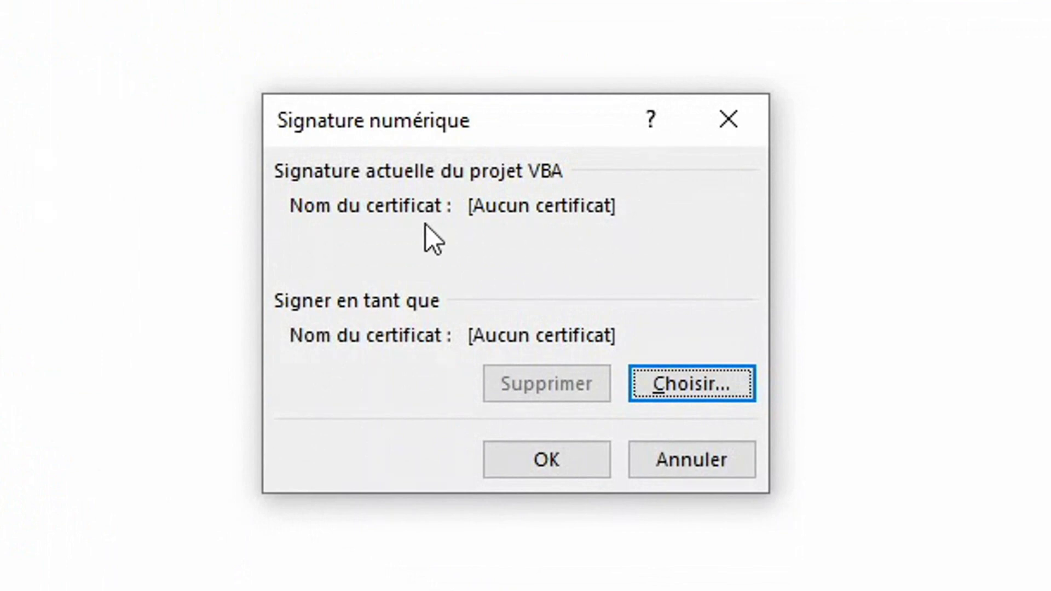
pyautogui.click(694, 384)
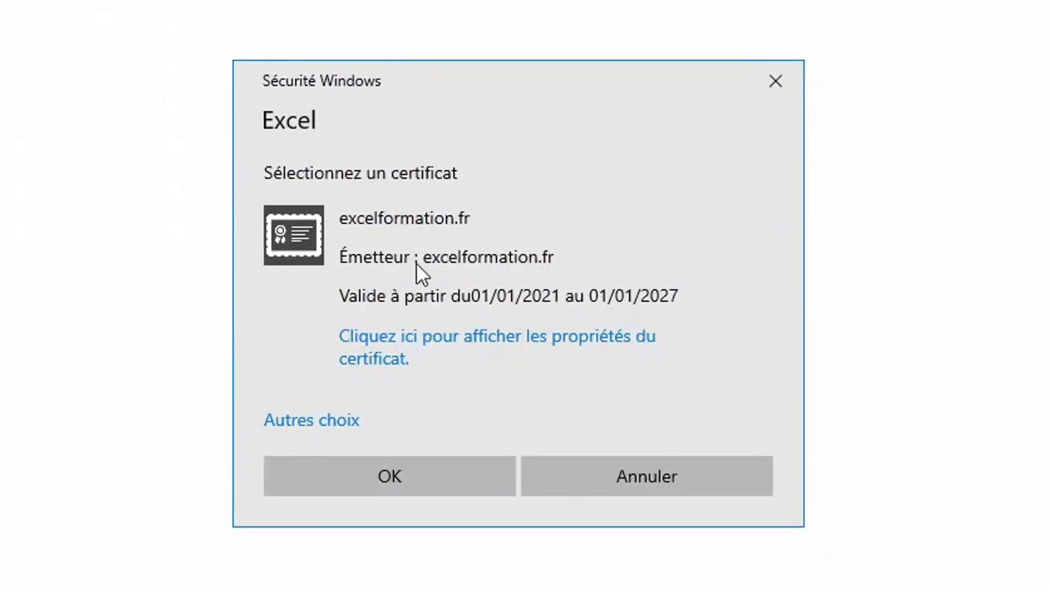
pyautogui.click(306, 428)
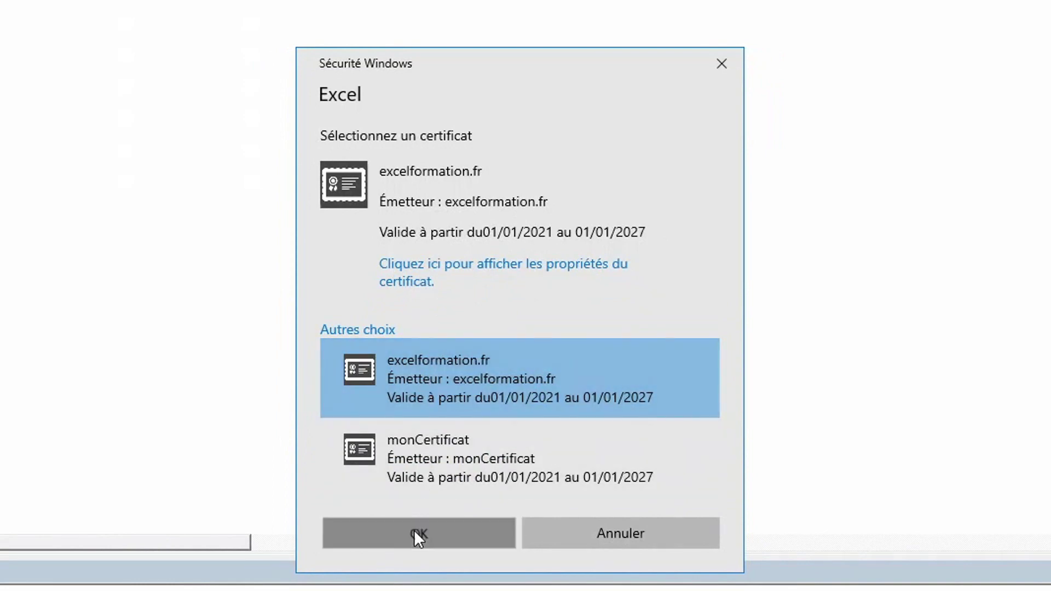
pyautogui.click(419, 534)
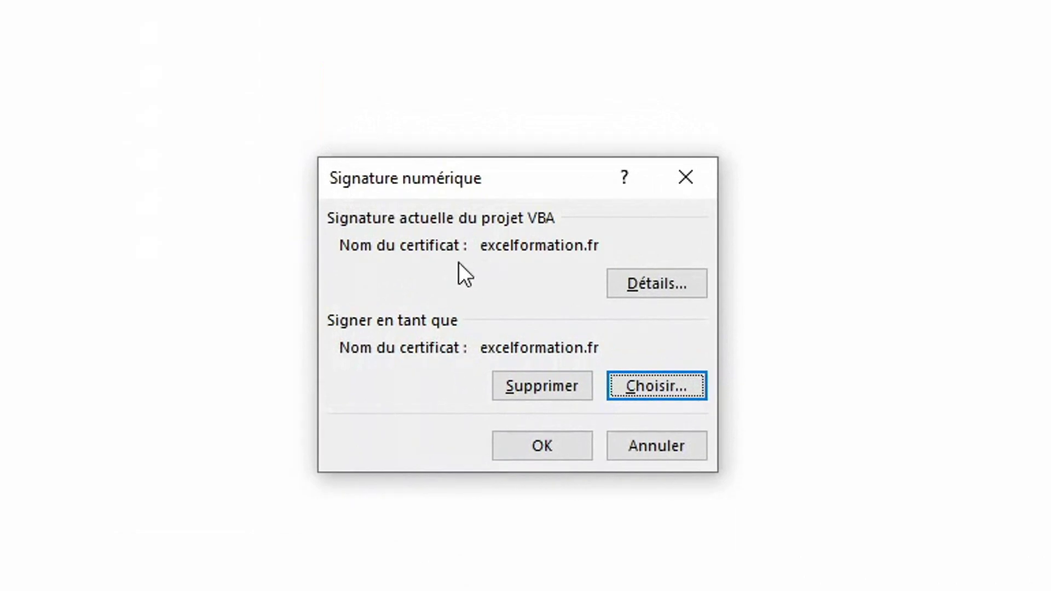
pyautogui.click(541, 446)
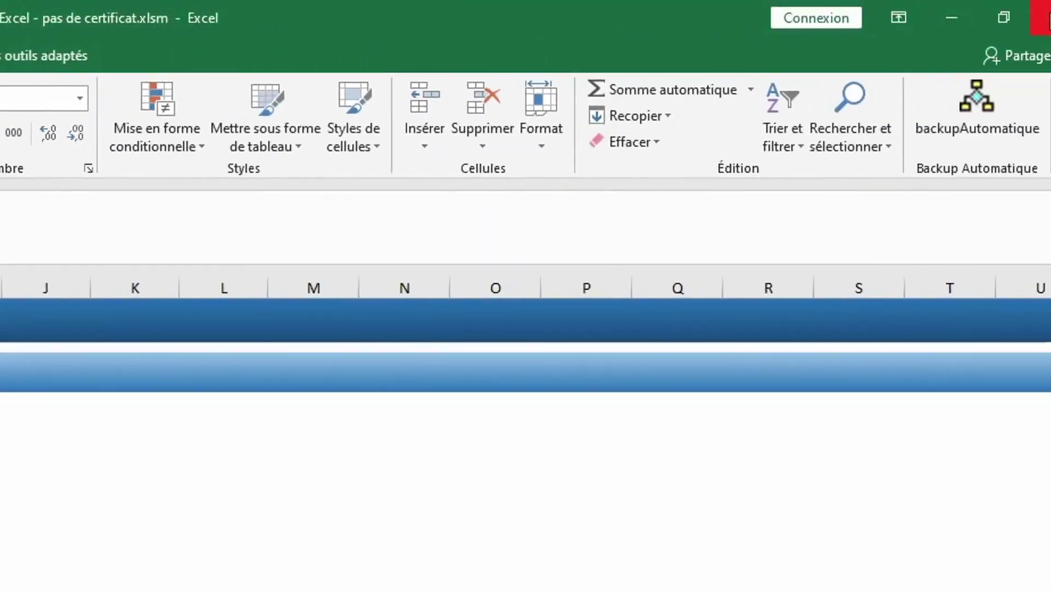
# Step: Close and reopen the signed workbook, and enable its blocked macro content
pyautogui.click(1045, 17)
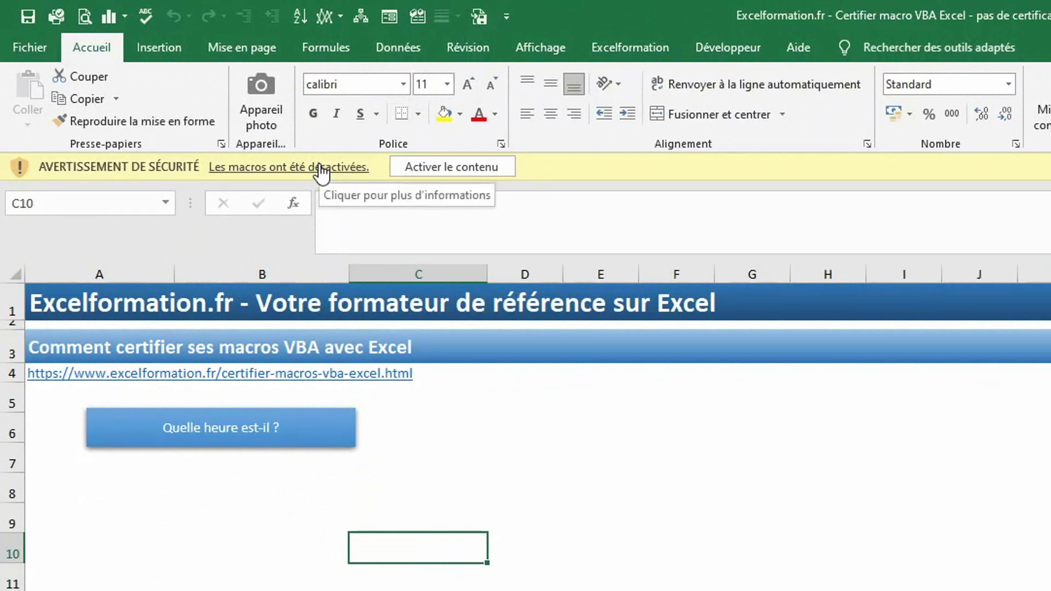
pyautogui.click(416, 168)
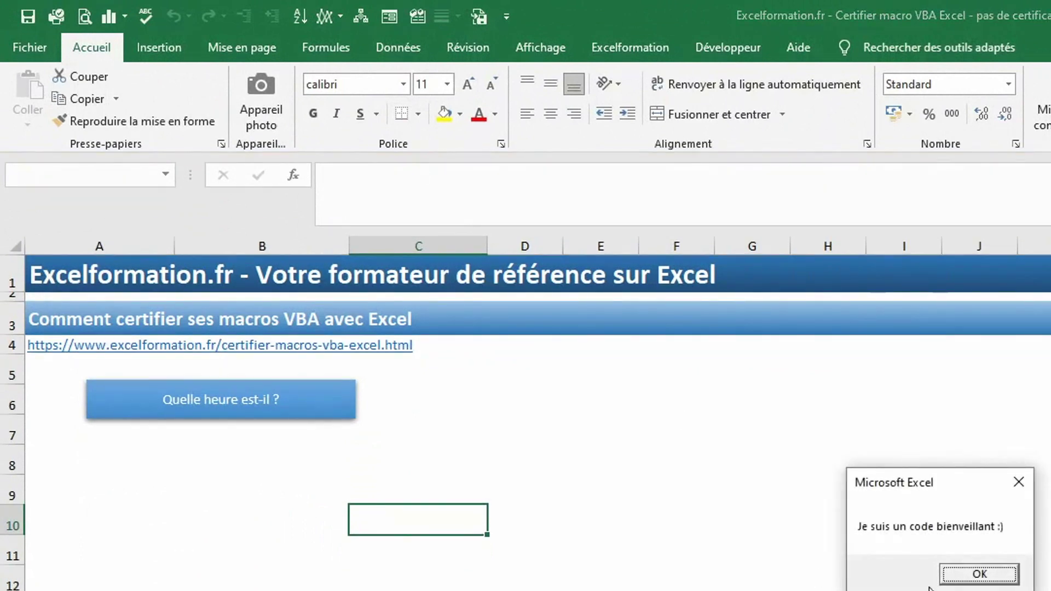
pyautogui.click(964, 575)
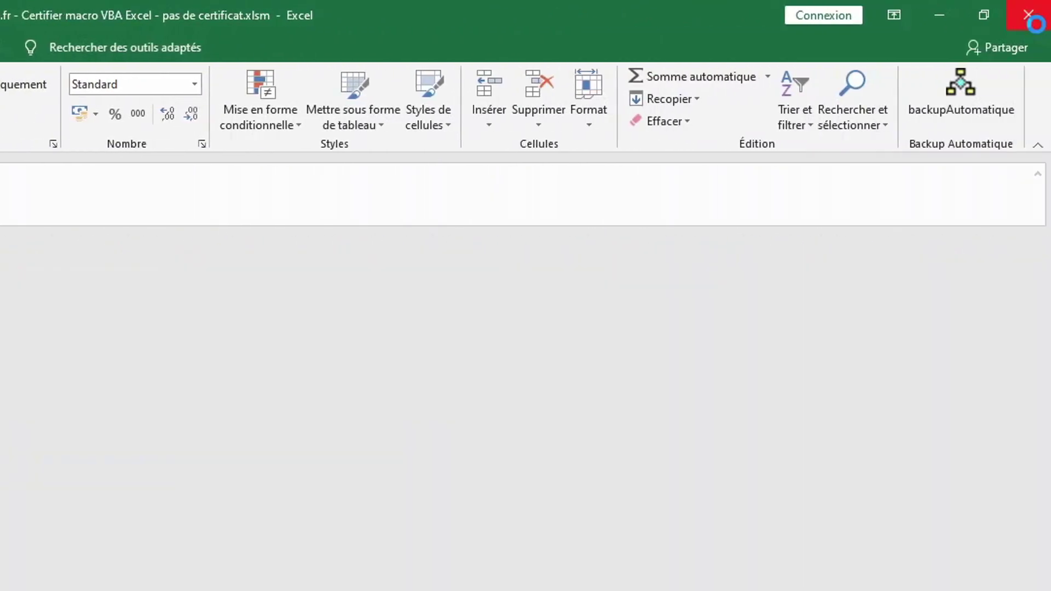
# Step: Reopen the workbook to test its opening macro and the "Quelle heure est-il ?" macro, and close it
pyautogui.click(1026, 11)
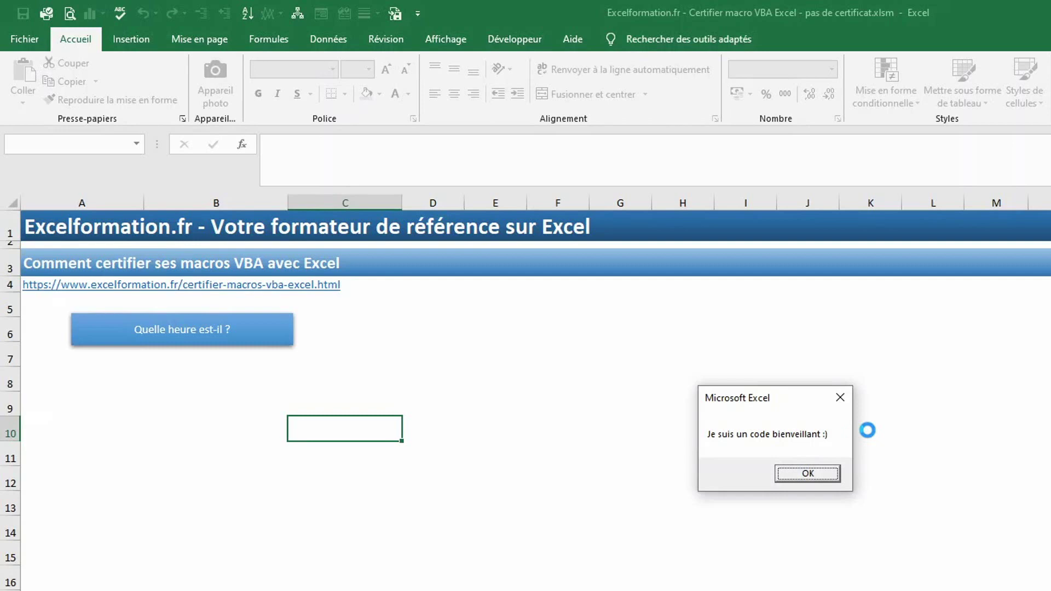
pyautogui.click(805, 474)
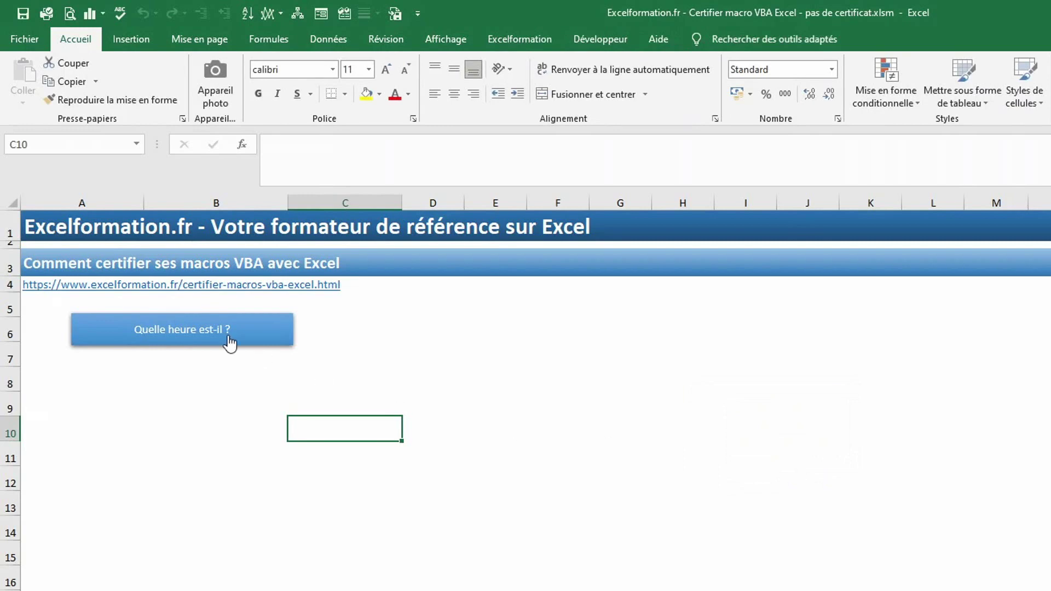
pyautogui.click(223, 342)
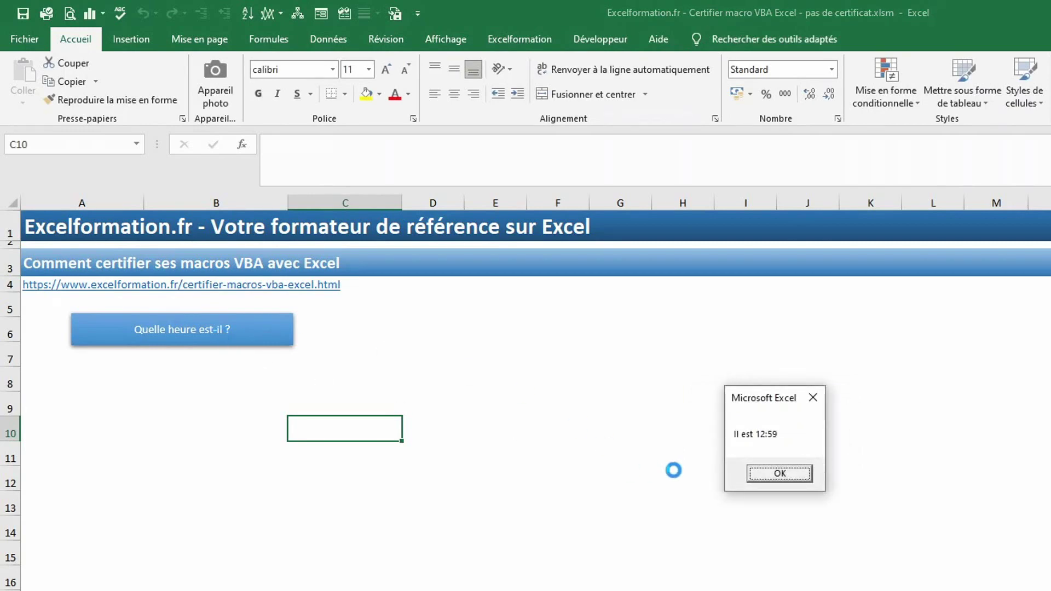
pyautogui.click(761, 475)
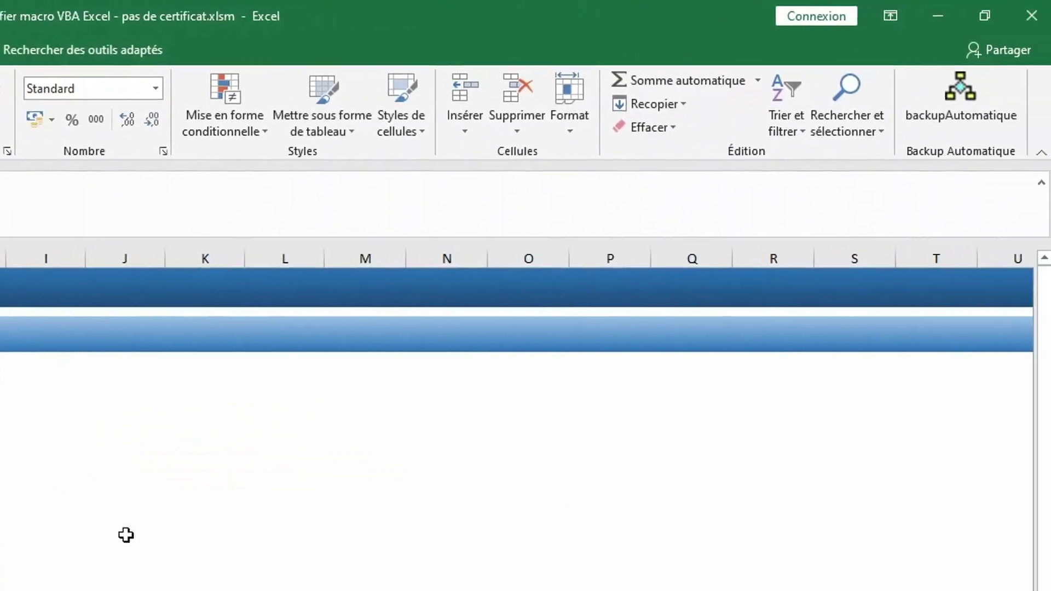
pyautogui.click(1028, 17)
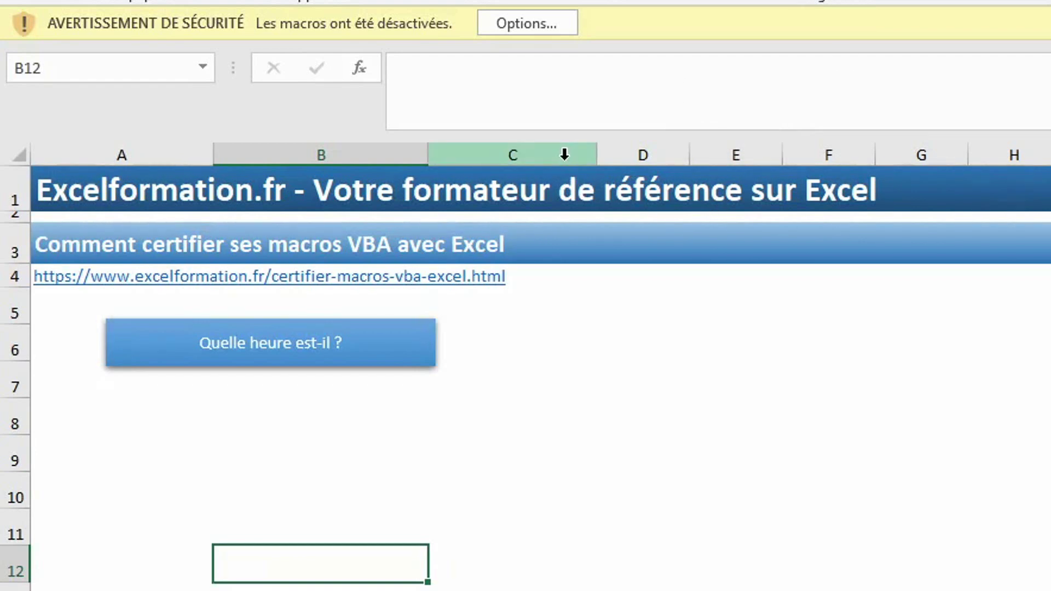
# Step: Display the certificate behind the macro signature of the "certificat excelformation.xlsm" workbook, starting from its security warning
pyautogui.click(513, 25)
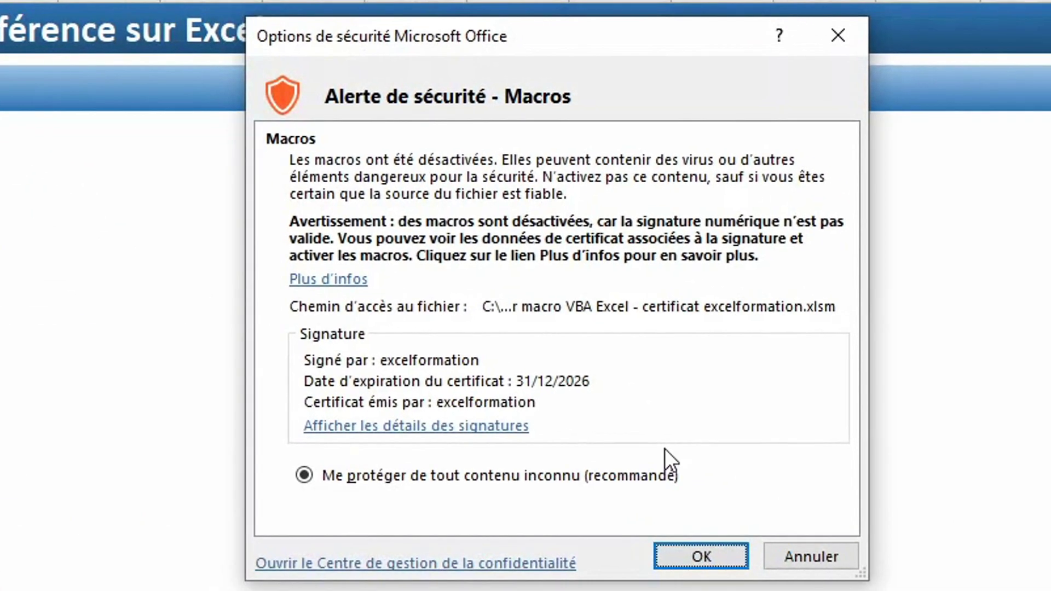
pyautogui.click(497, 426)
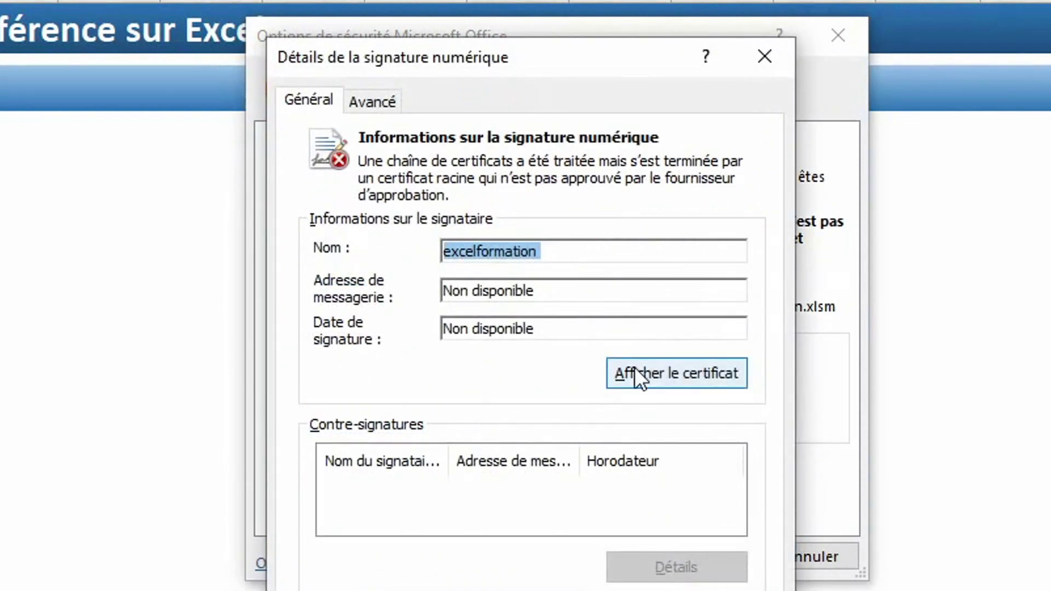
pyautogui.click(636, 373)
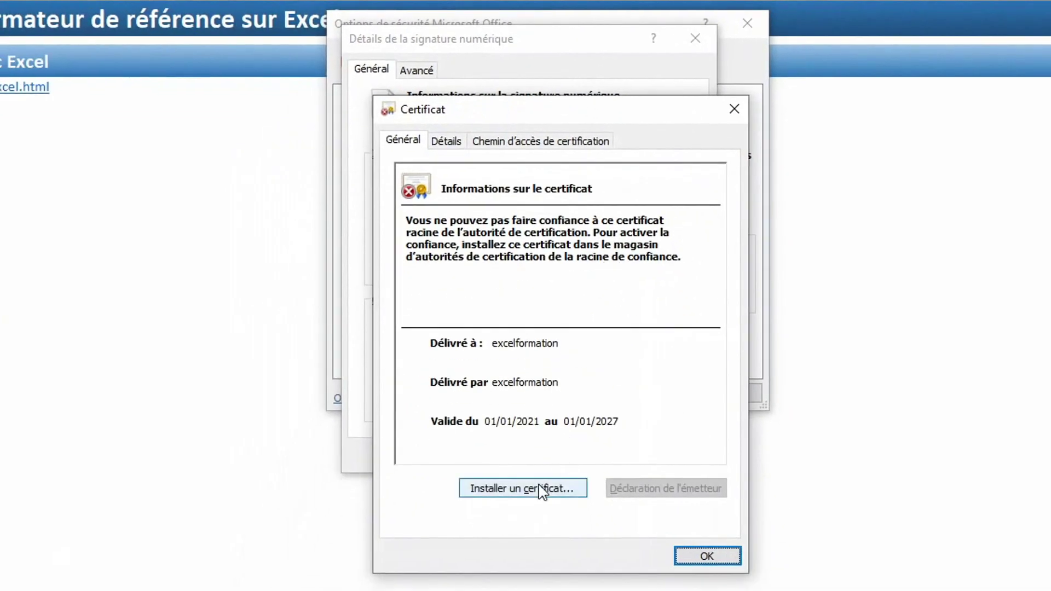
# Step: Start installing the excelformation certificate for the current user, choosing the "Autorités de certification racines de confiance" store
pyautogui.click(542, 489)
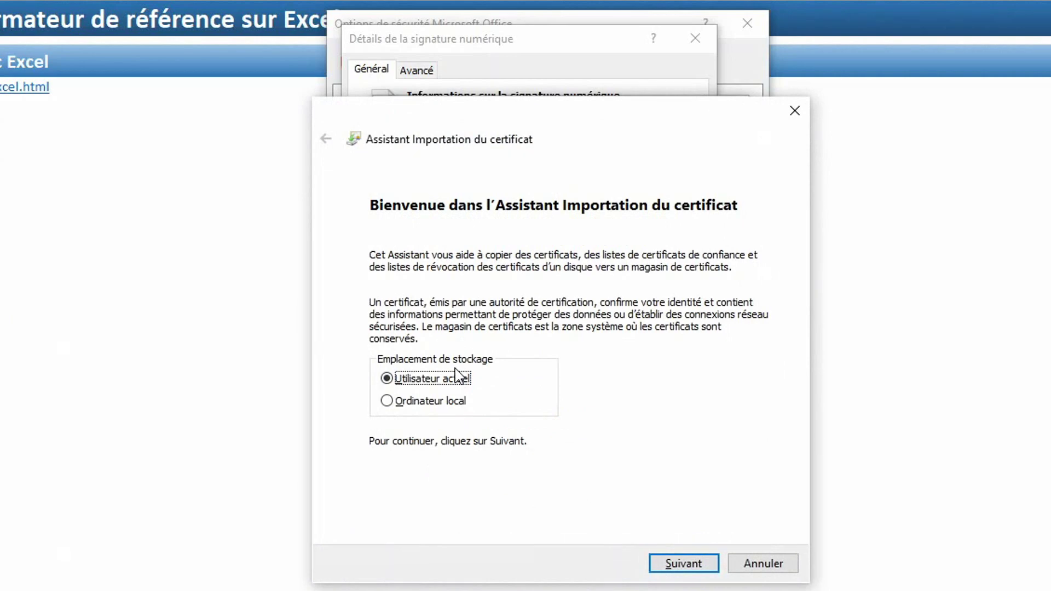
pyautogui.click(679, 564)
pyautogui.click(537, 335)
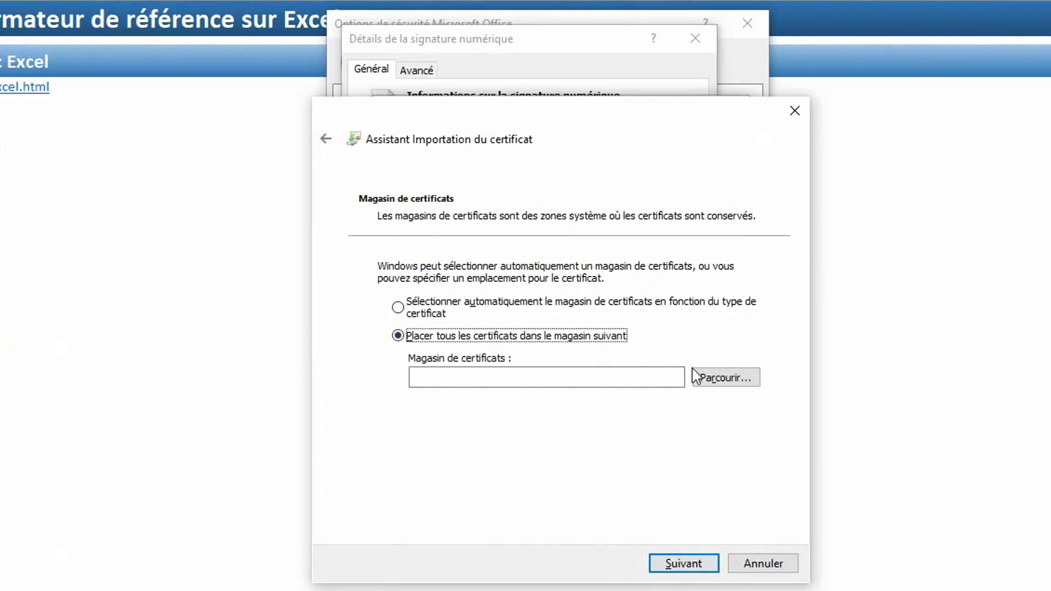
pyautogui.click(703, 383)
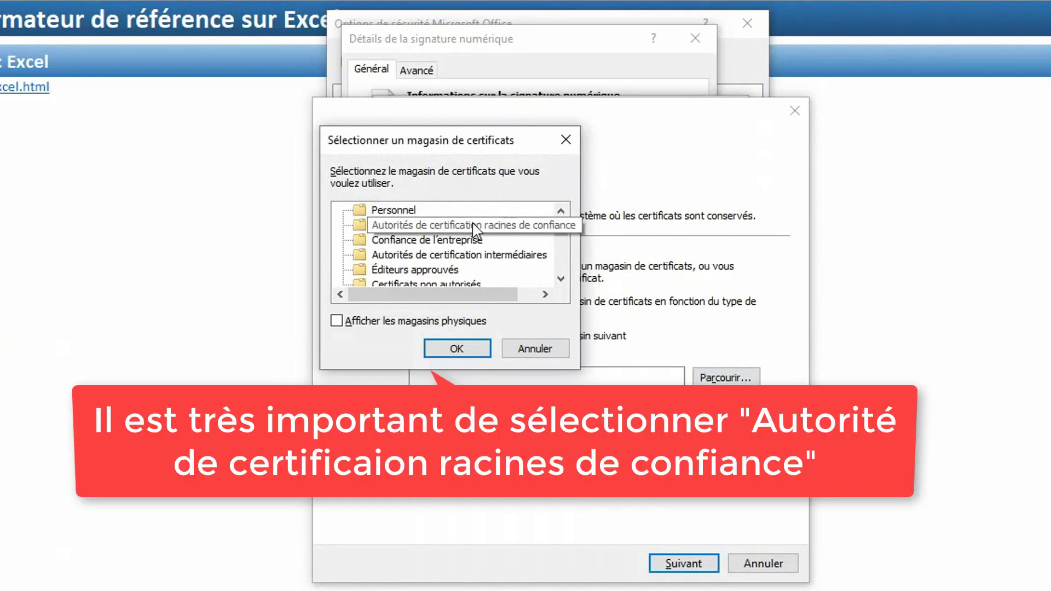
pyautogui.click(475, 225)
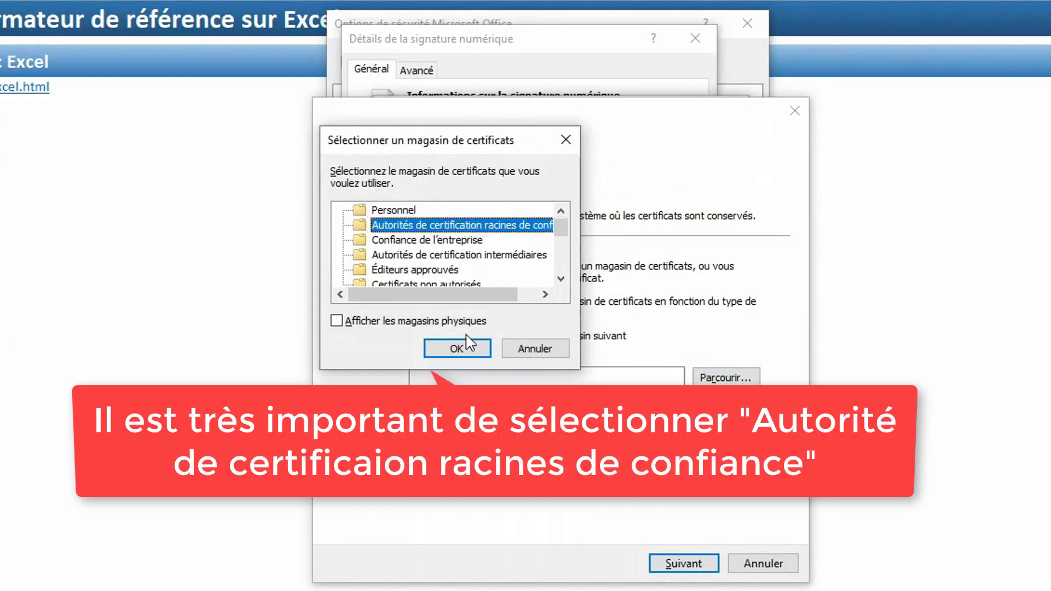
pyautogui.click(465, 350)
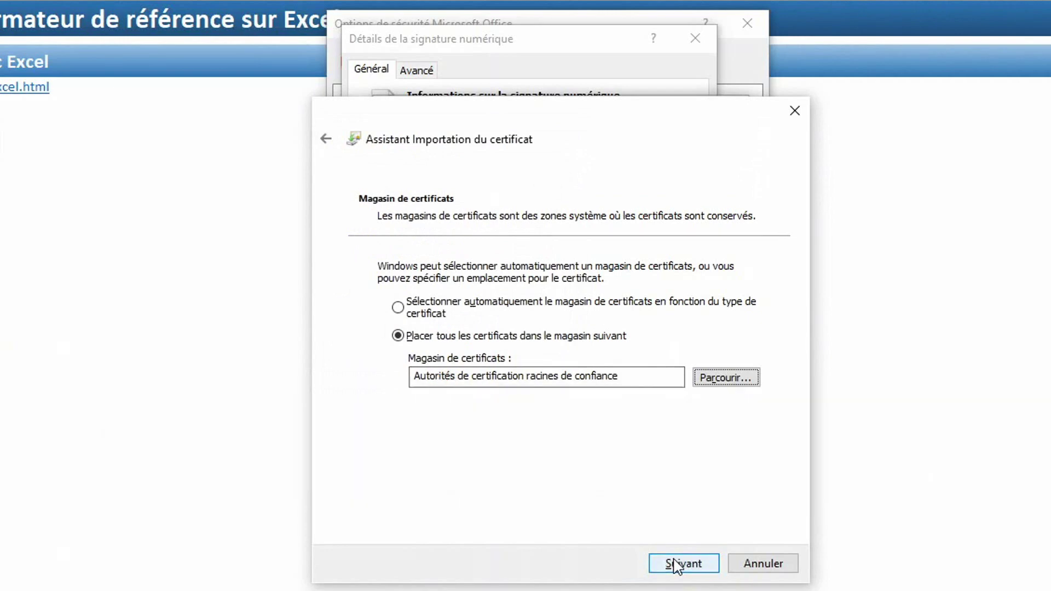
# Step: Complete the certificate import, accepting the root certificate's security risk, and close the certificate, signature details and security options dialogs
pyautogui.click(674, 564)
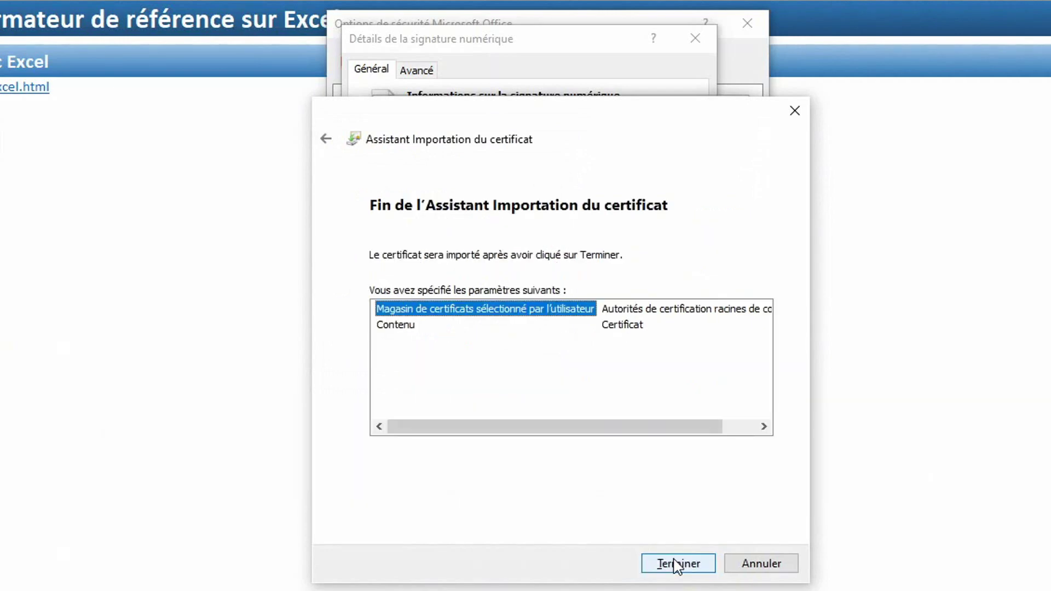
pyautogui.click(677, 564)
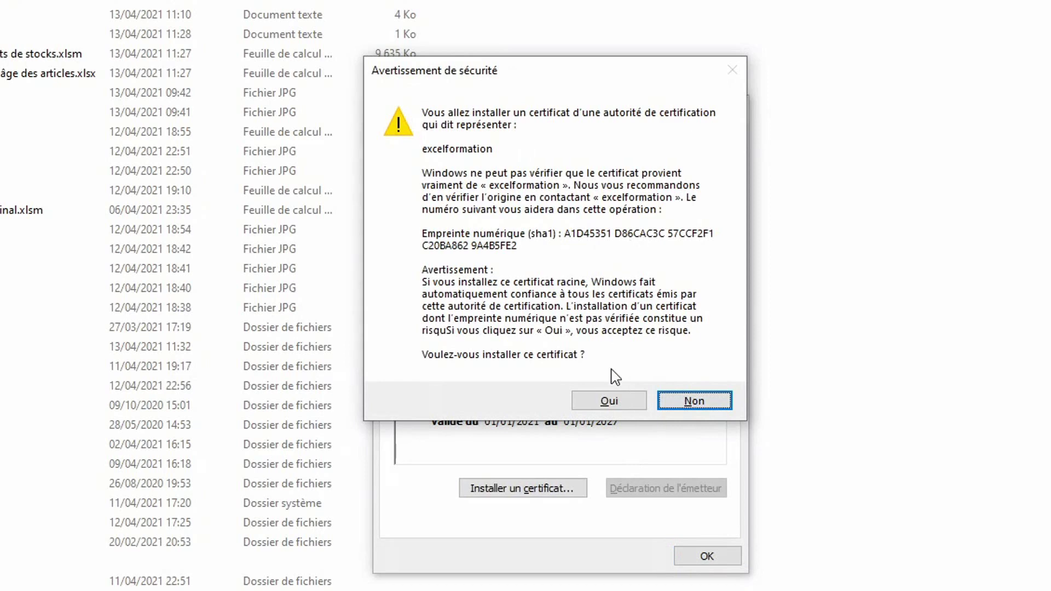
pyautogui.click(607, 402)
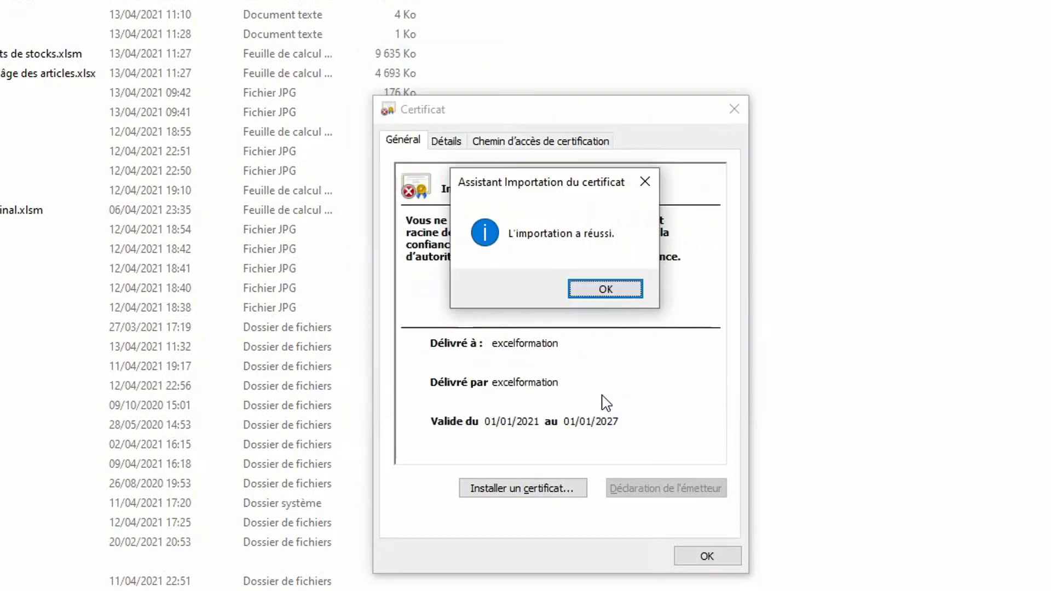
pyautogui.click(613, 290)
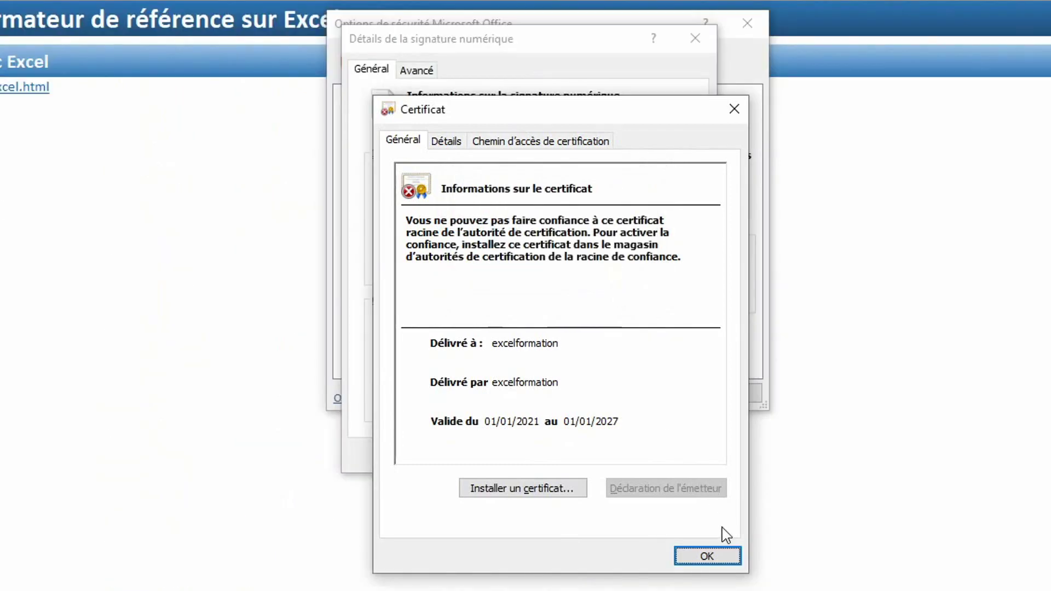
pyautogui.click(709, 556)
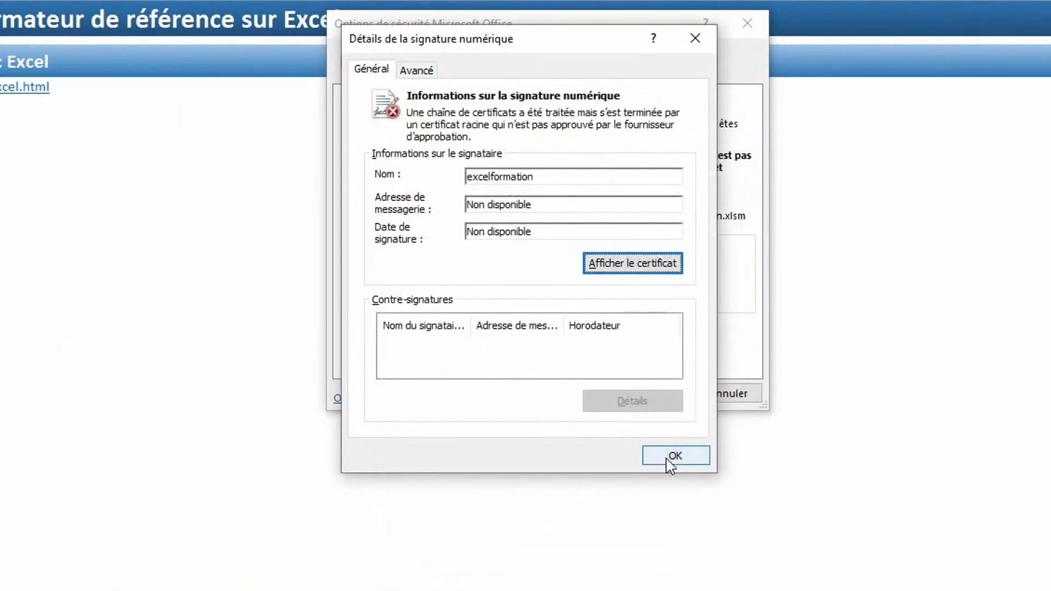
pyautogui.click(671, 457)
pyautogui.click(648, 393)
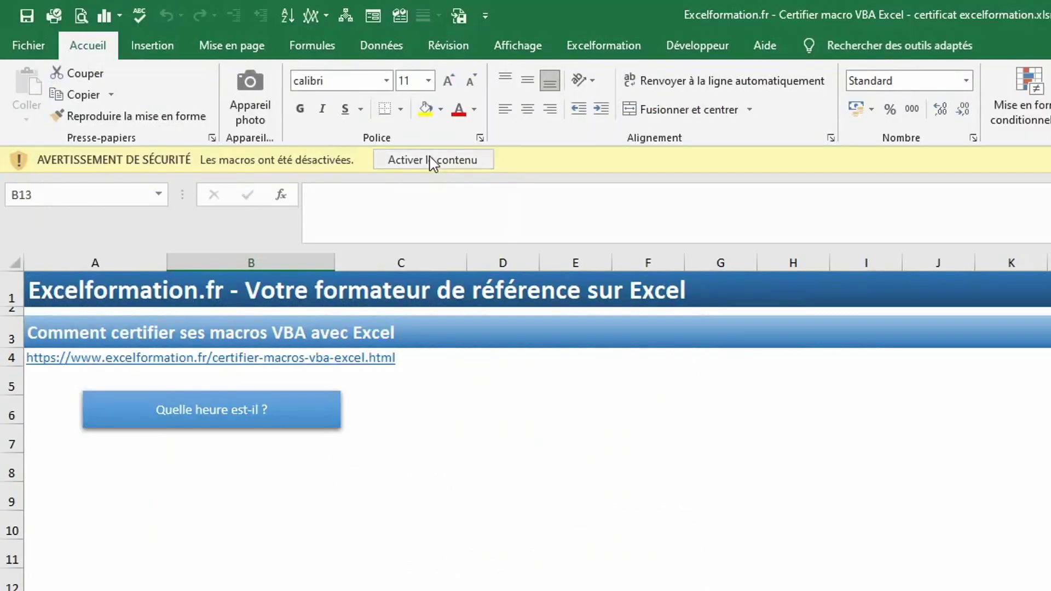
# Step: Enable the workbook's blocked macro content, dismiss its opening message, and test the "Quelle heure est-il ?" macro
pyautogui.click(433, 162)
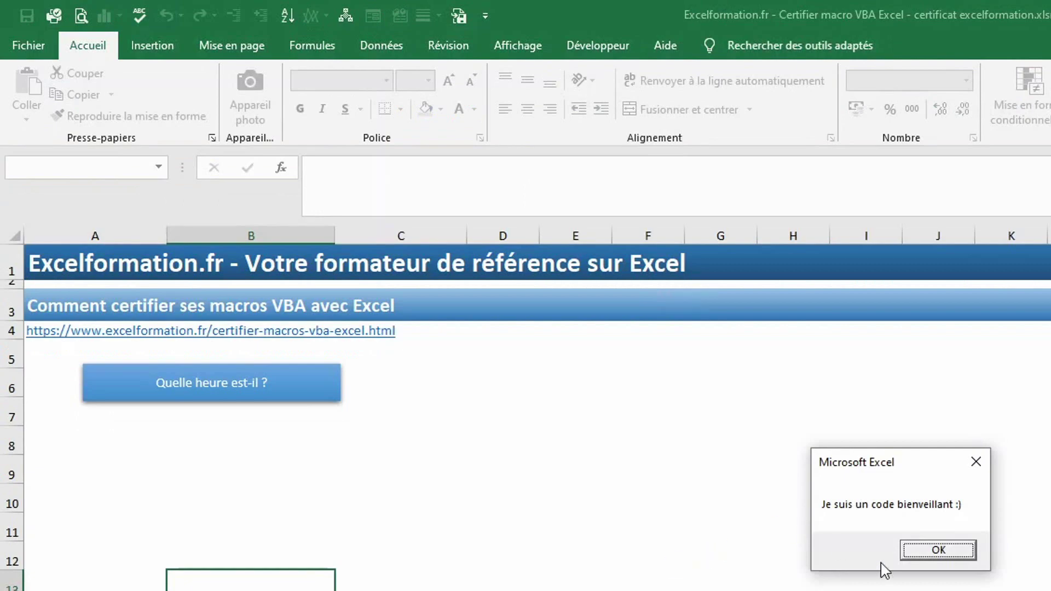
pyautogui.click(939, 552)
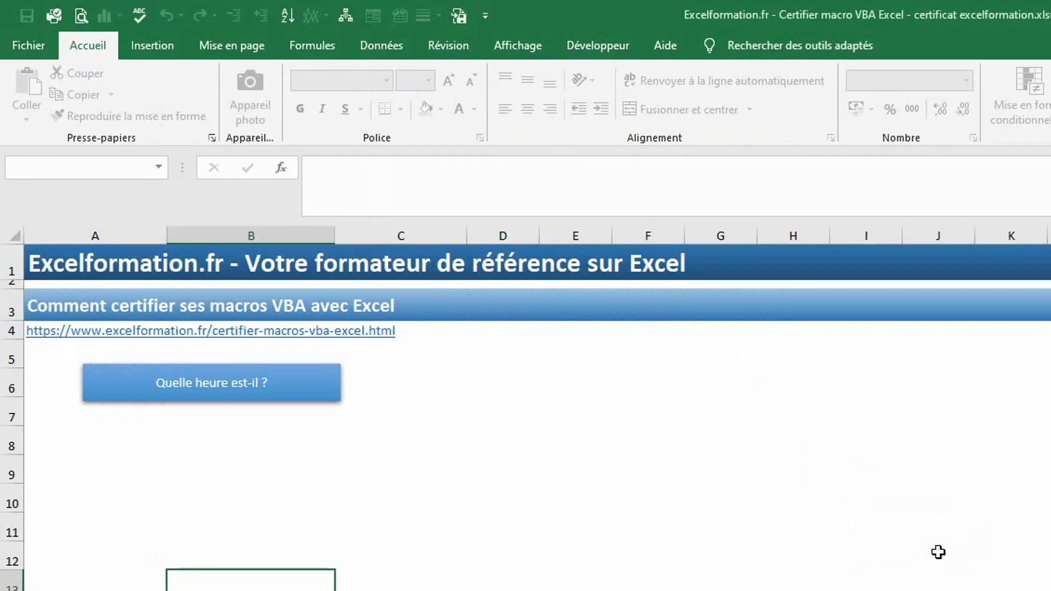
pyautogui.click(282, 390)
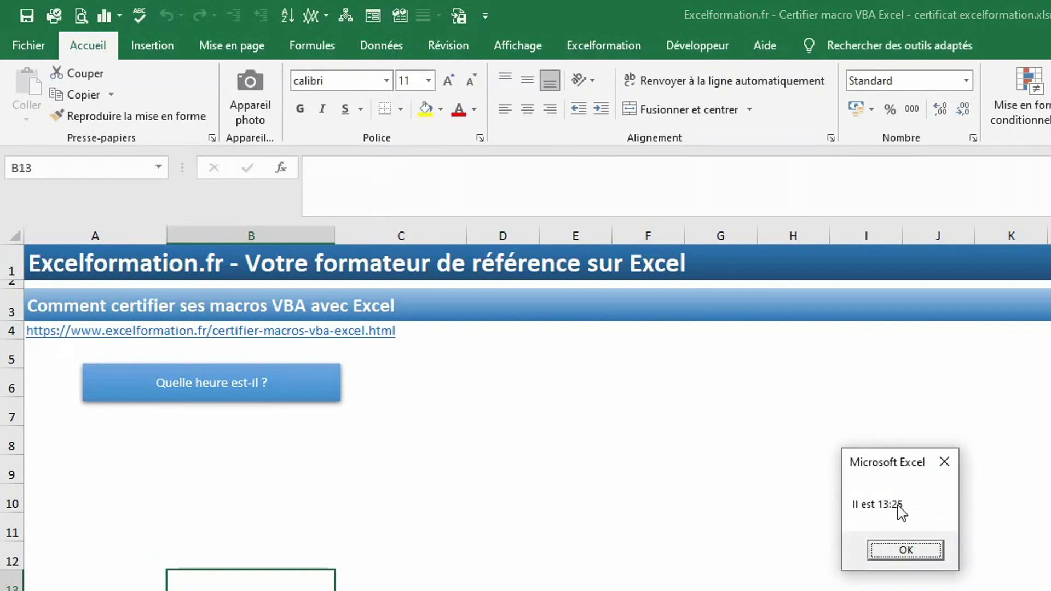
pyautogui.click(905, 553)
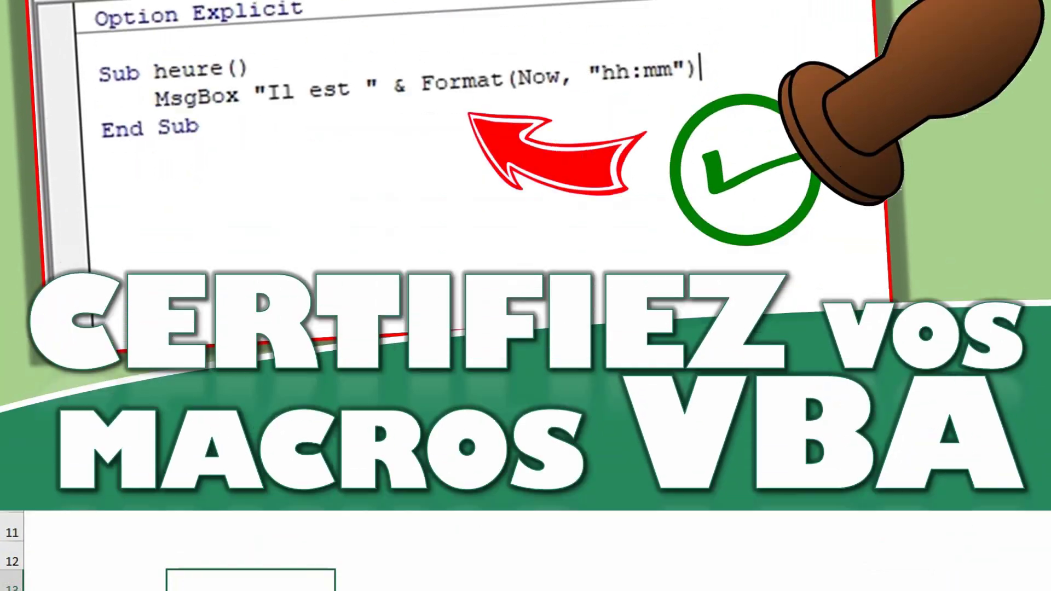